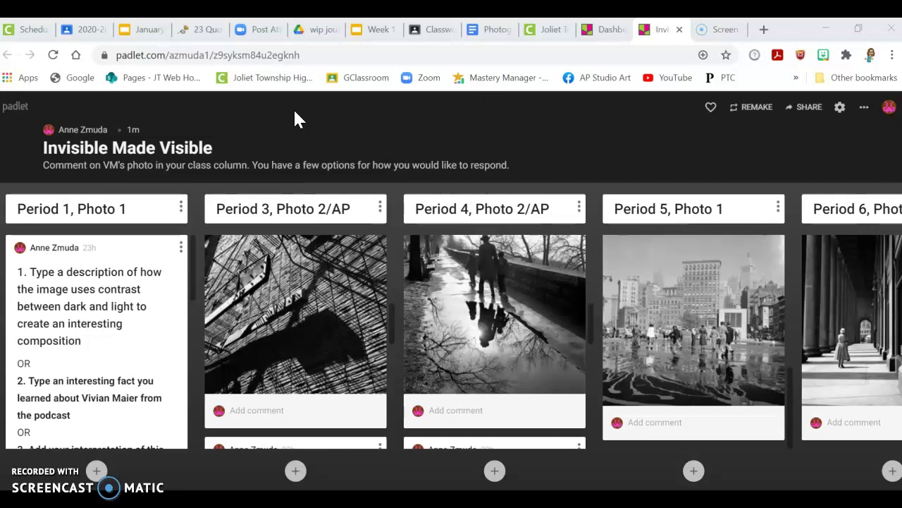
- Capture a rectangular screen snip of the posted comment in the Period 1, Photo 1 column and open it in Snip & Sketch
left_click(146, 245)
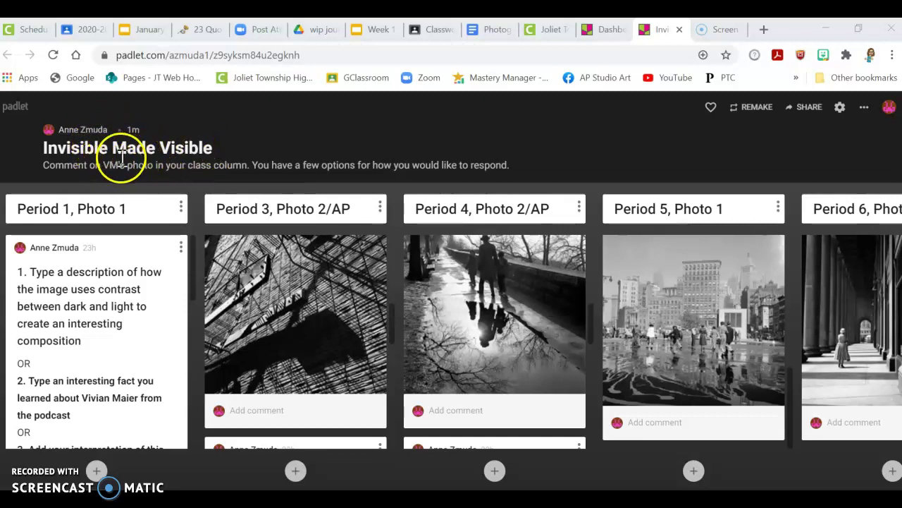
scroll(145, 314, "down", 5)
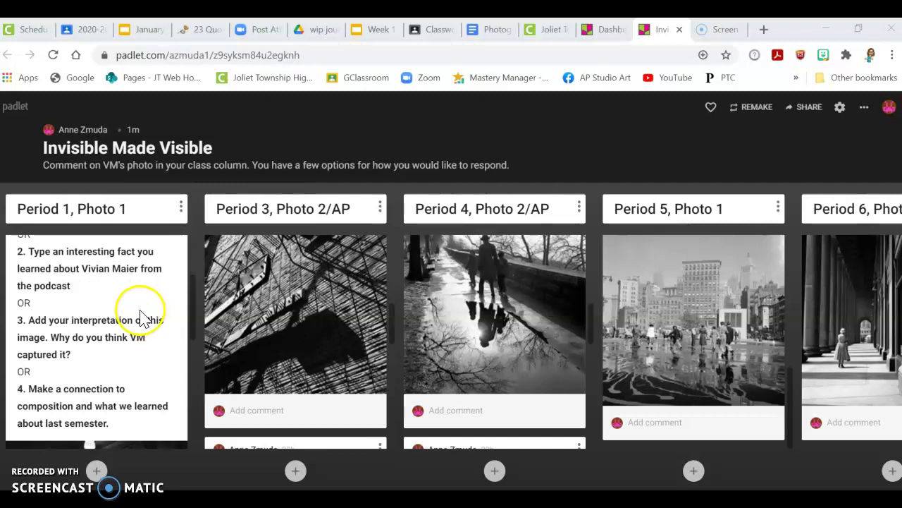
scroll(139, 317, "down", 2)
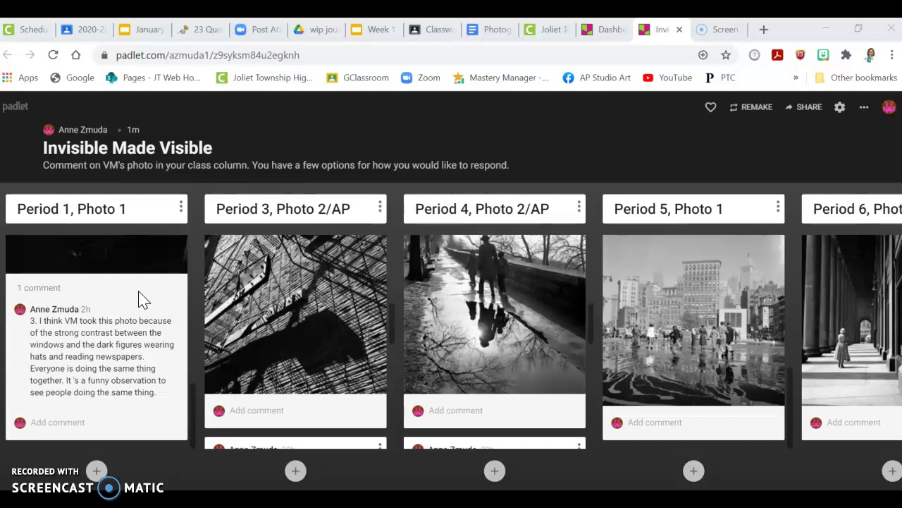
key("super+shift+s")
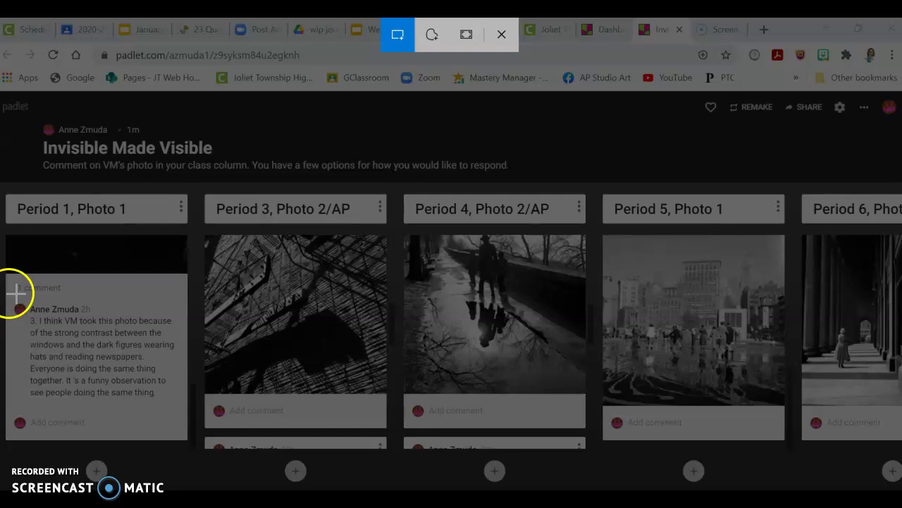
mouse_move(9, 294)
left_mouse_down()
mouse_move(67, 362)
mouse_move(186, 416)
left_mouse_up()
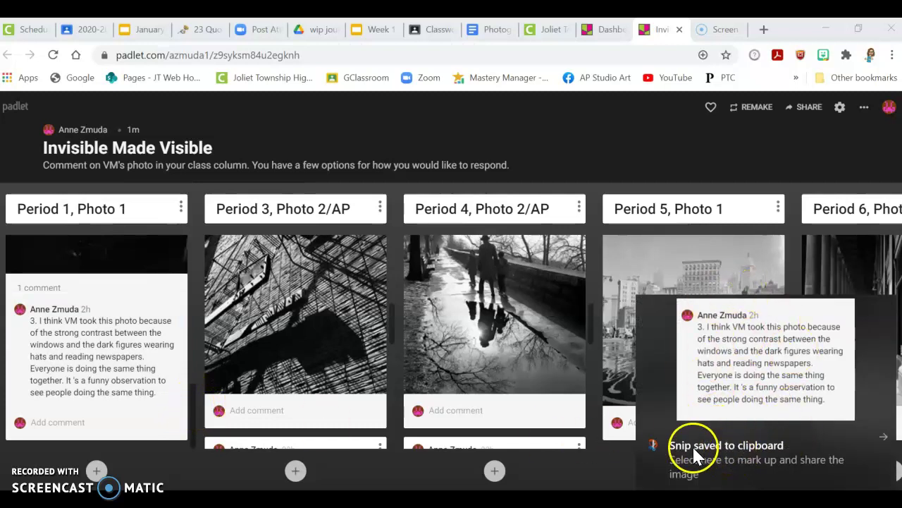
left_click(767, 453)
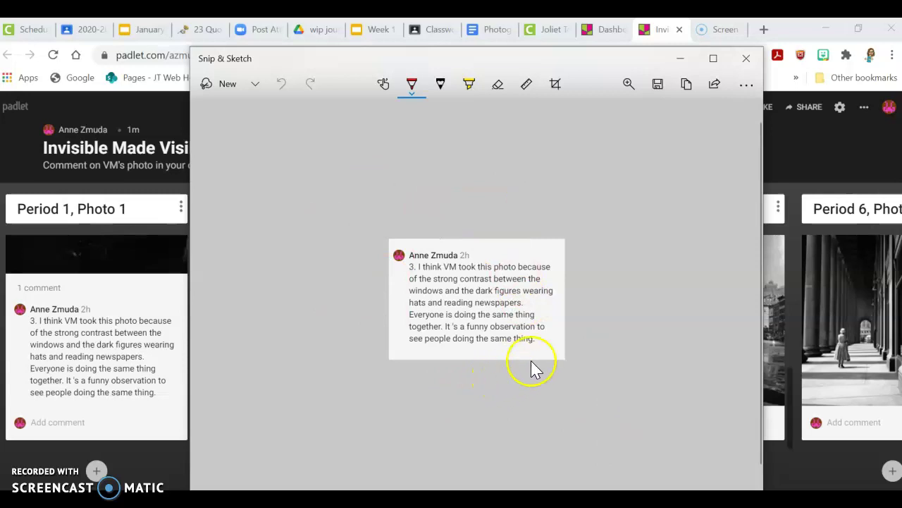
- Save the snip as VM comment.jpg in the Desktop's photo screensnips folder, replacing the existing file
left_click(658, 85)
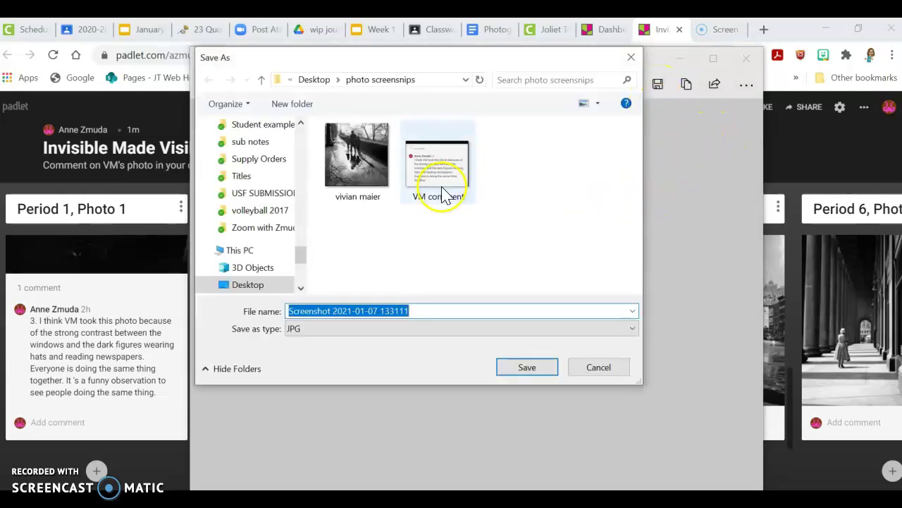
left_click(259, 291)
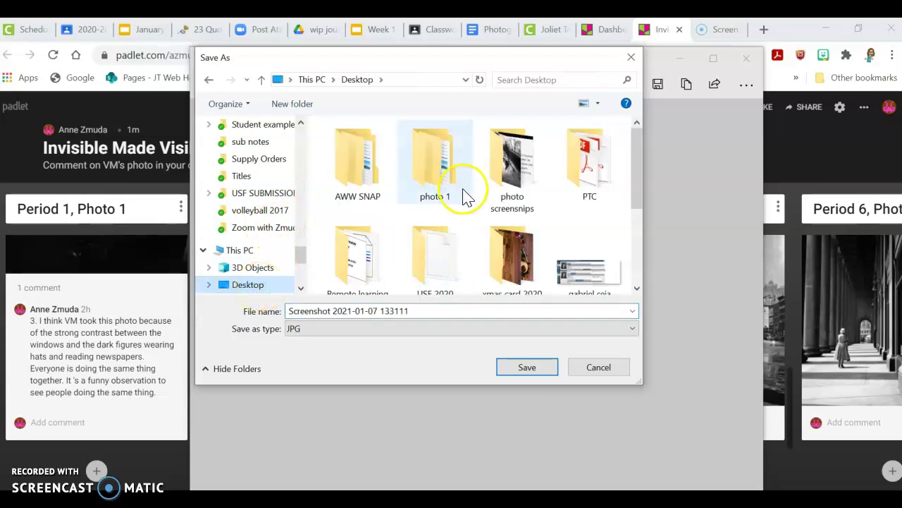
double_click(510, 198)
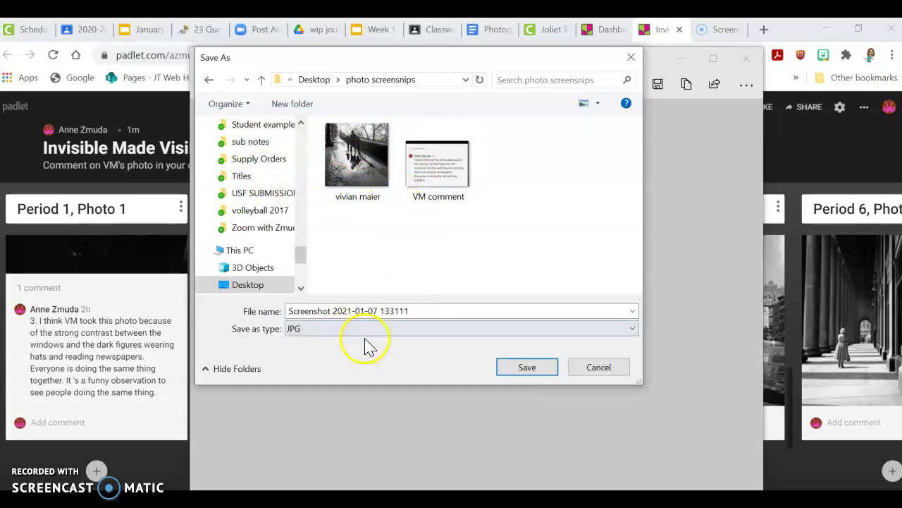
left_click_drag(409, 308, 296, 304)
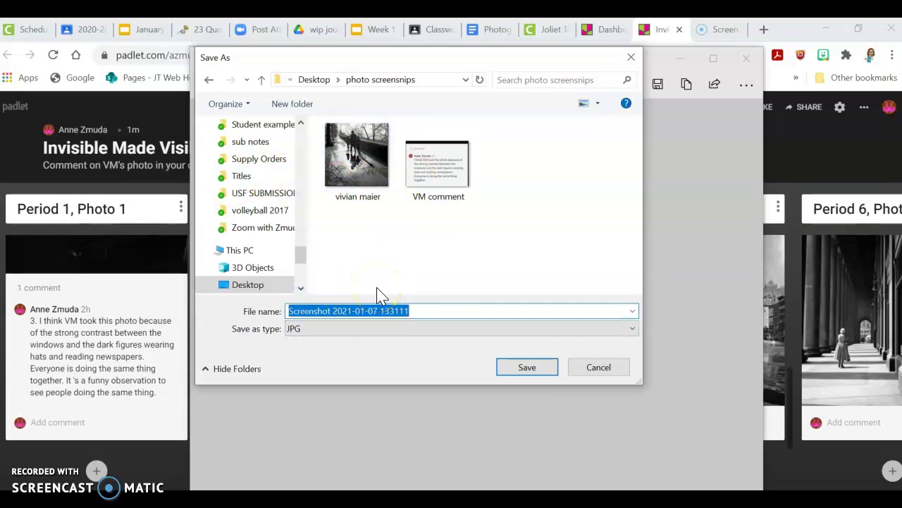
type("V")
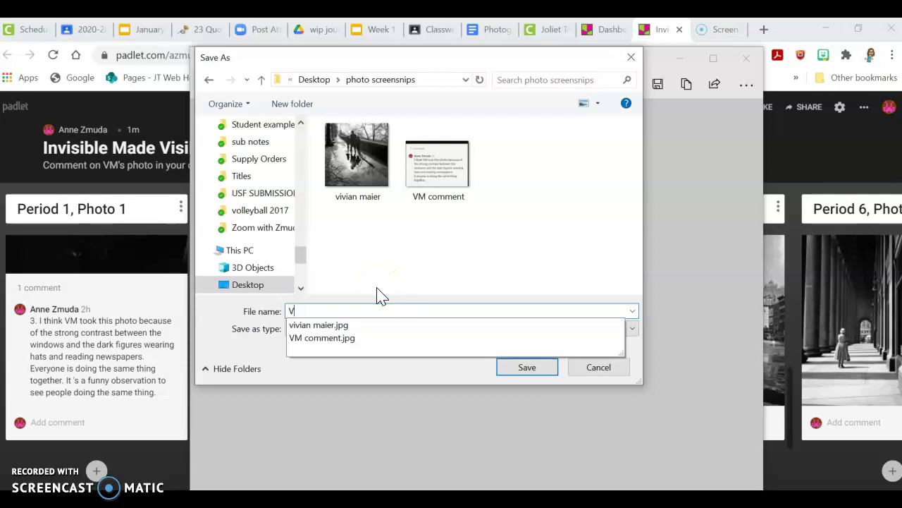
type("M comment")
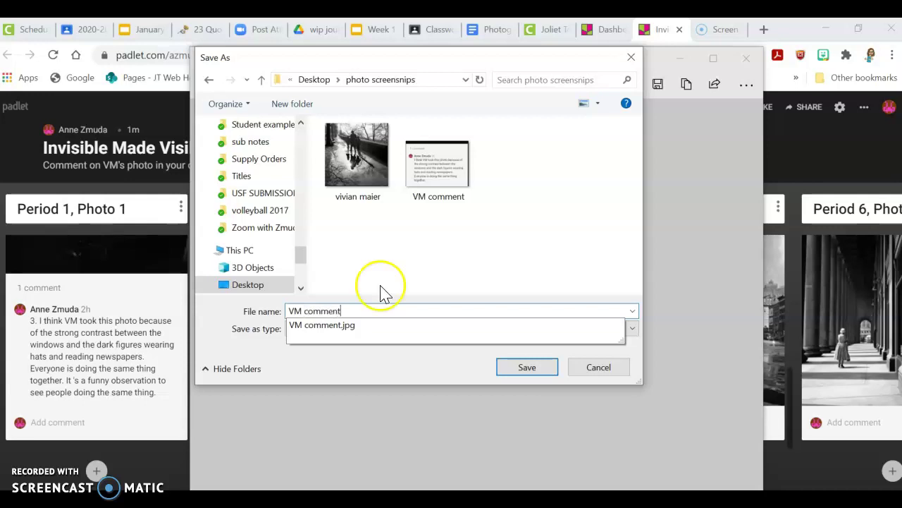
left_click(373, 326)
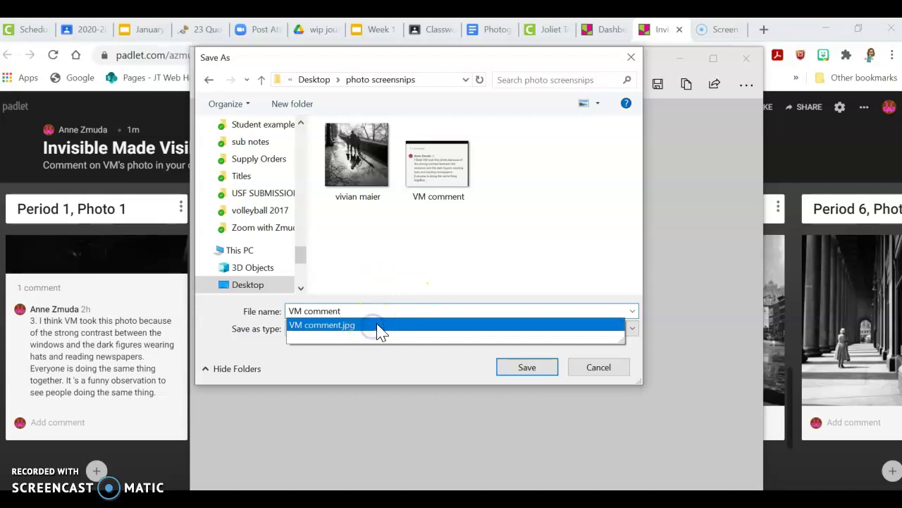
left_click(511, 374)
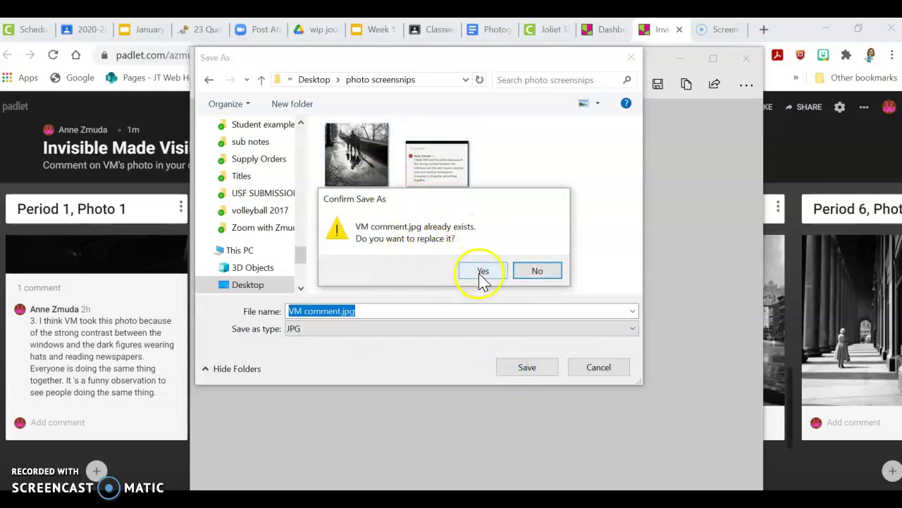
left_click(482, 275)
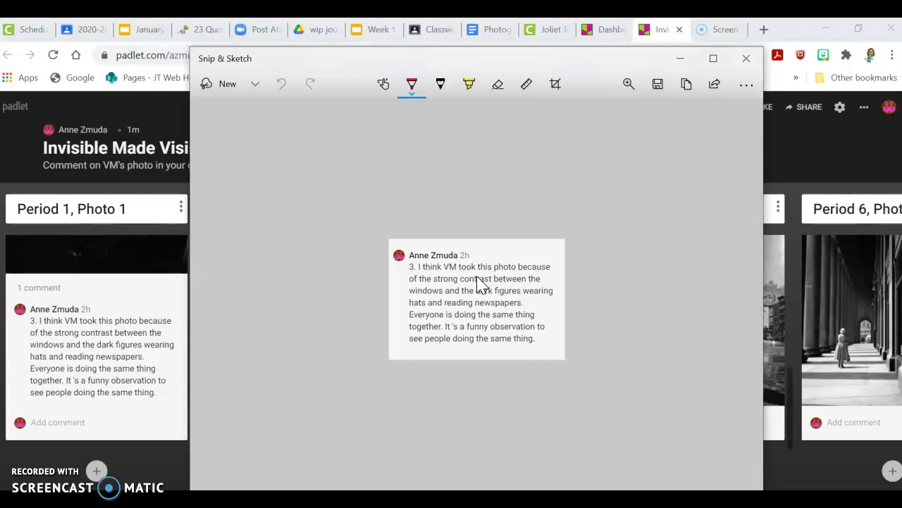
- Close the Snip & Sketch window to return to the Padlet board
left_click(477, 288)
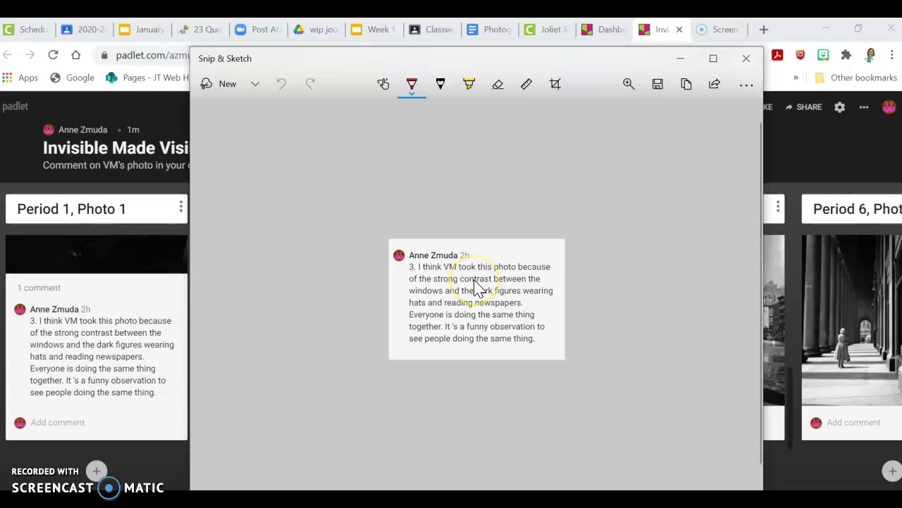
left_click(484, 263)
left_click(479, 274)
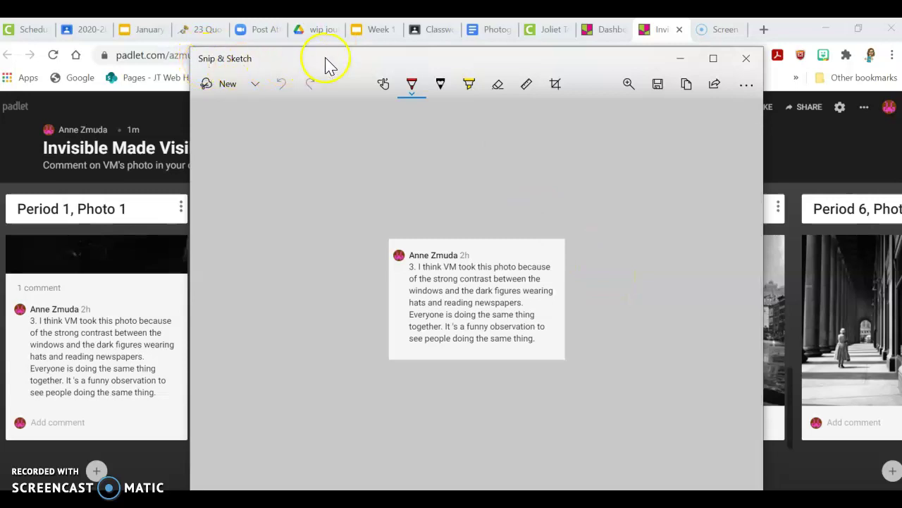
left_click(749, 59)
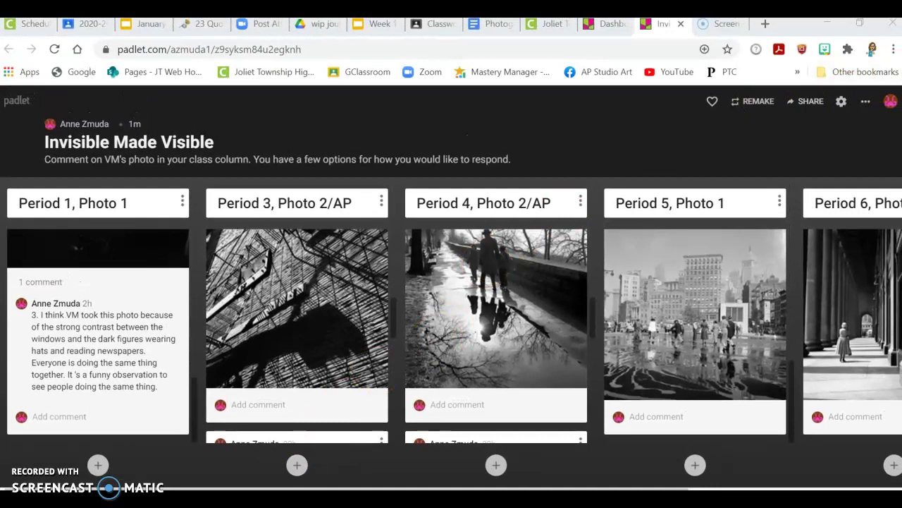
- Launch Snipping Tool and capture a new snip of the same comment in the Period 1, Photo 1 column
key("super+s")
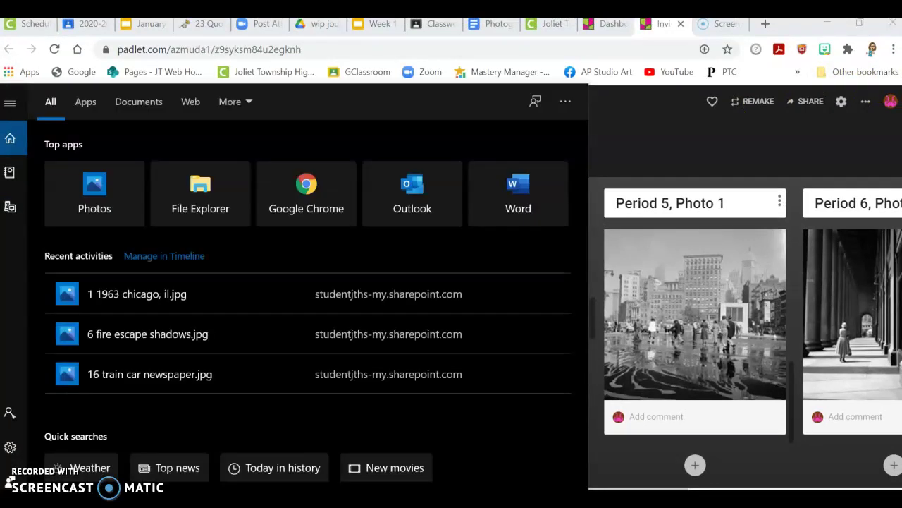
type("snip")
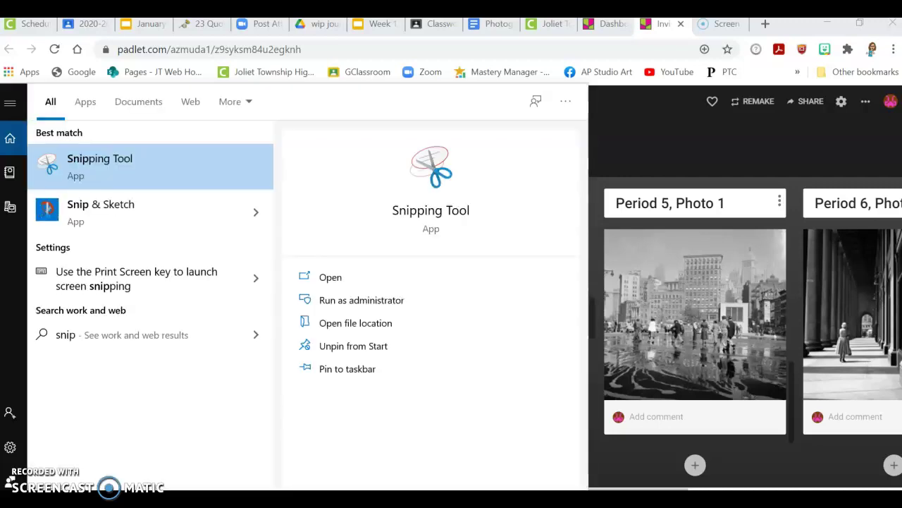
left_click(112, 162)
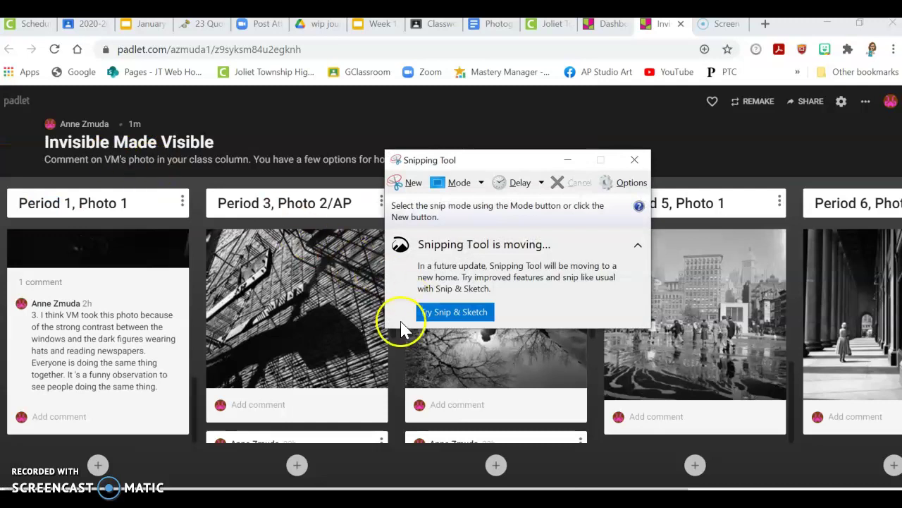
left_click(414, 185)
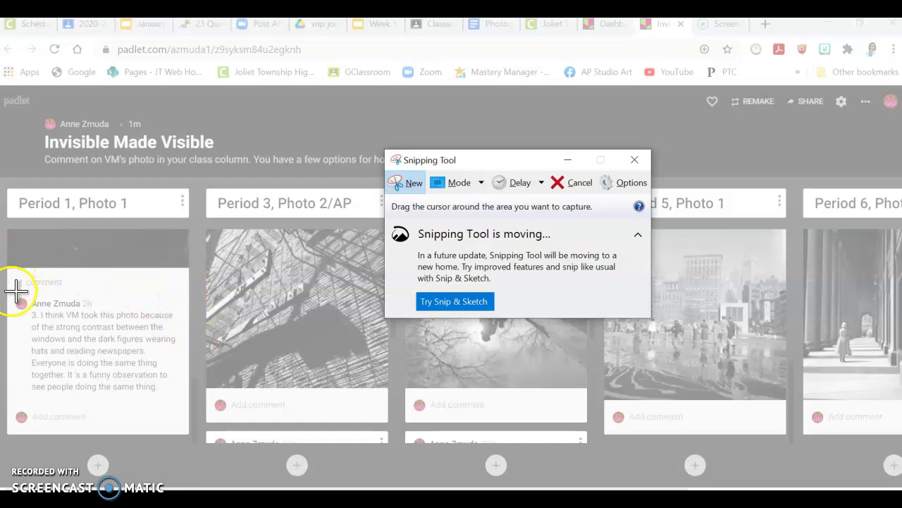
left_click_drag(11, 290, 188, 408)
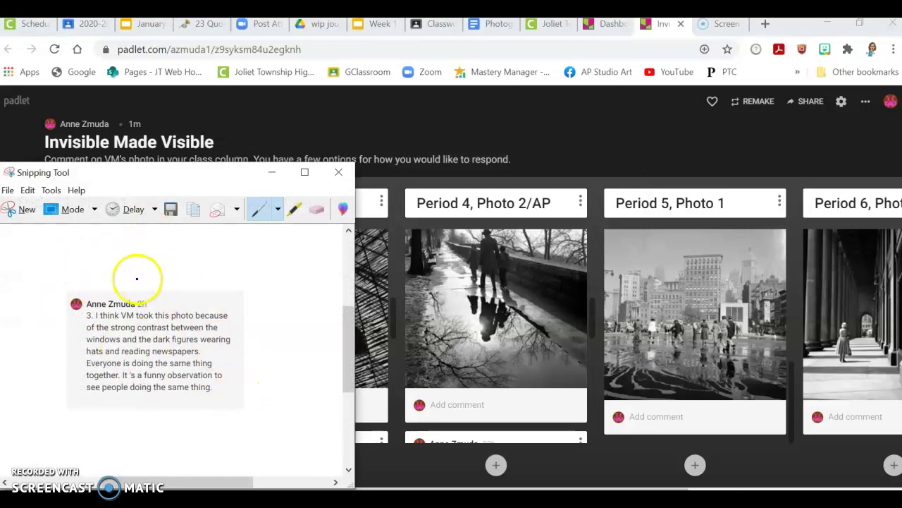
- Start saving the new snip and choose the photo screensnips folder on the Desktop as its location
left_click(172, 214)
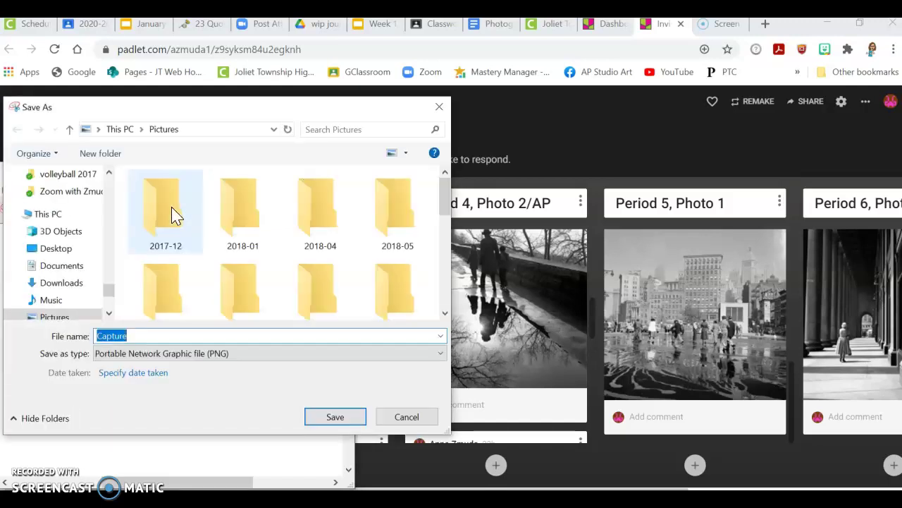
left_click(83, 273)
left_click(59, 252)
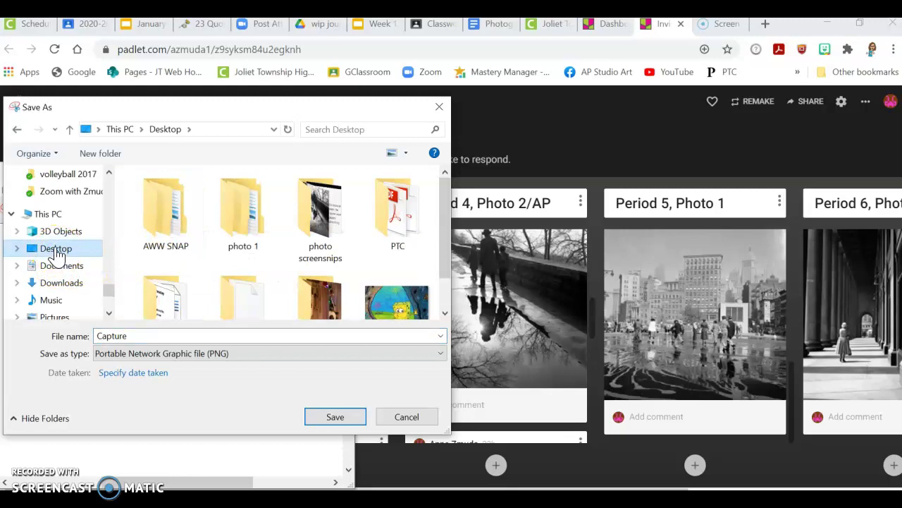
left_click(330, 205)
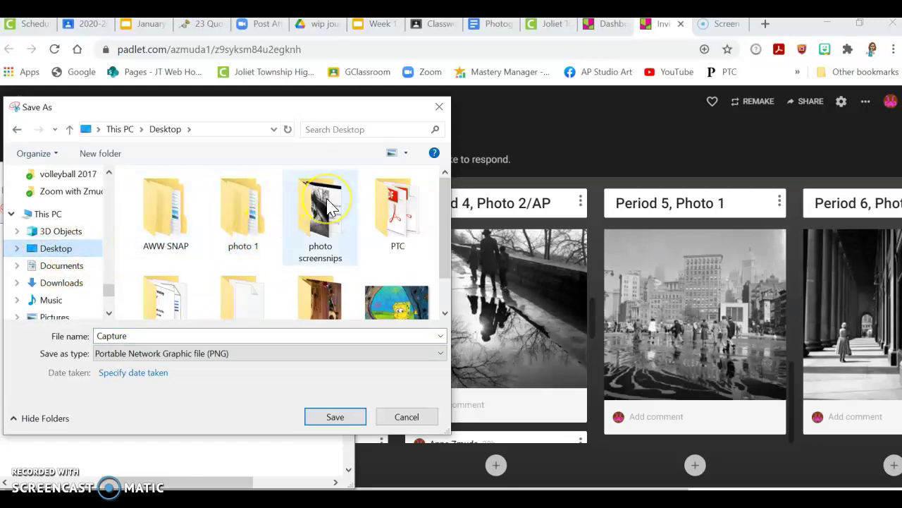
left_click(331, 205)
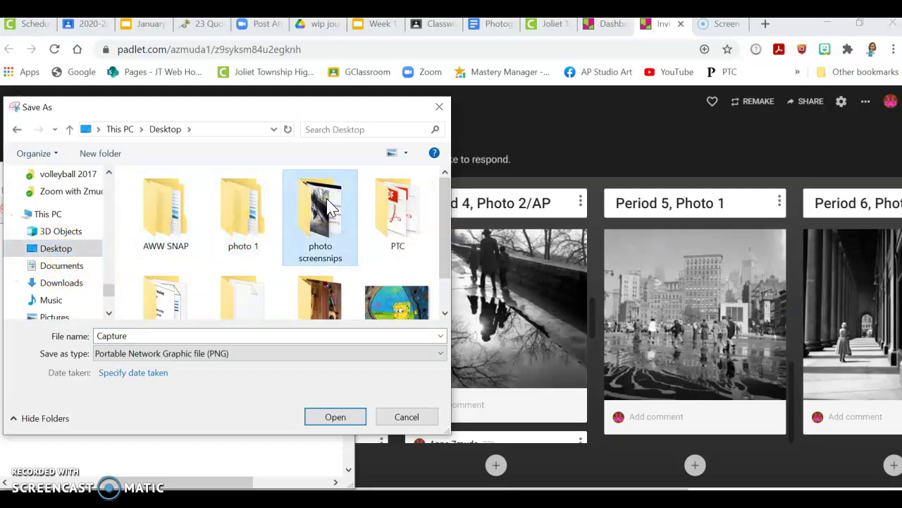
left_click(273, 228)
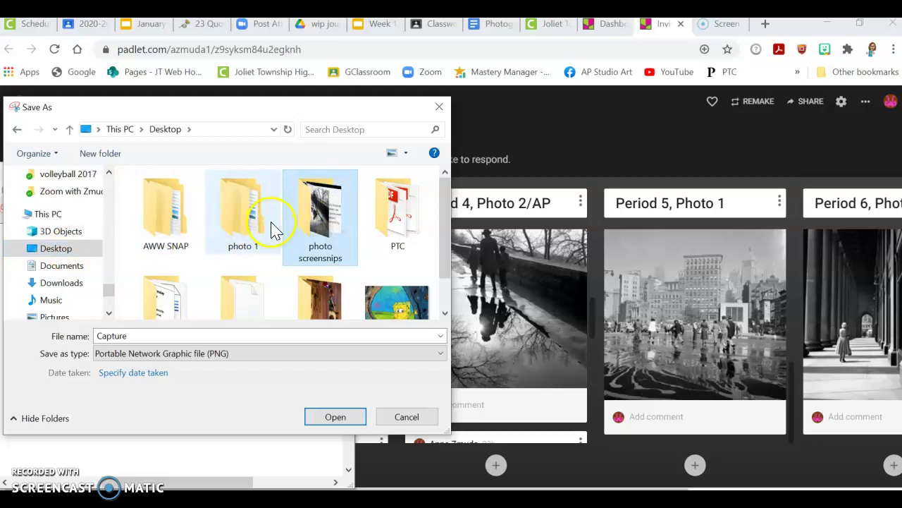
left_click(335, 221)
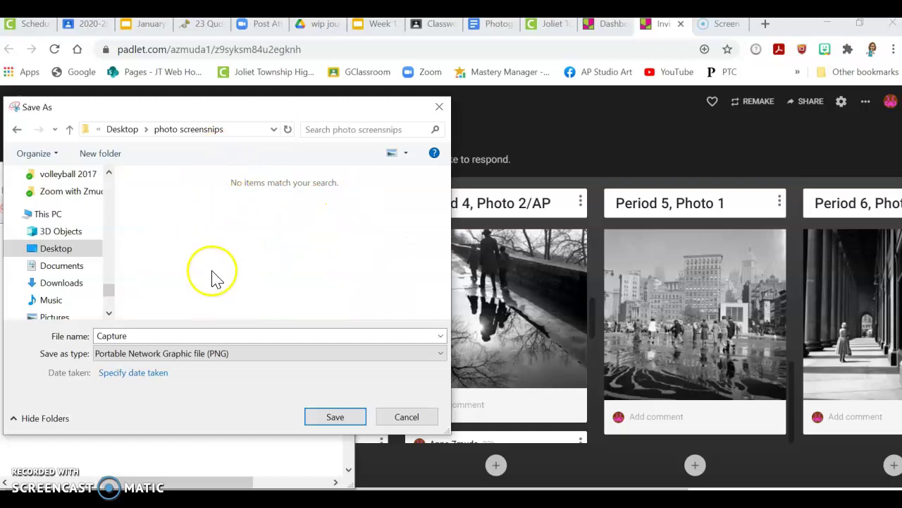
- Set the file type to JPEG and save the snip under the name VM comment2
left_click(243, 353)
left_click(221, 392)
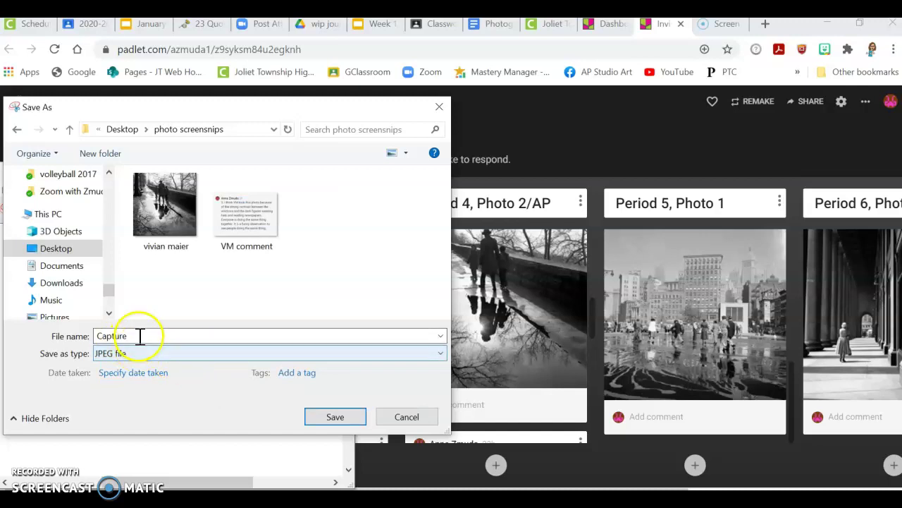
left_click_drag(141, 337, 82, 338)
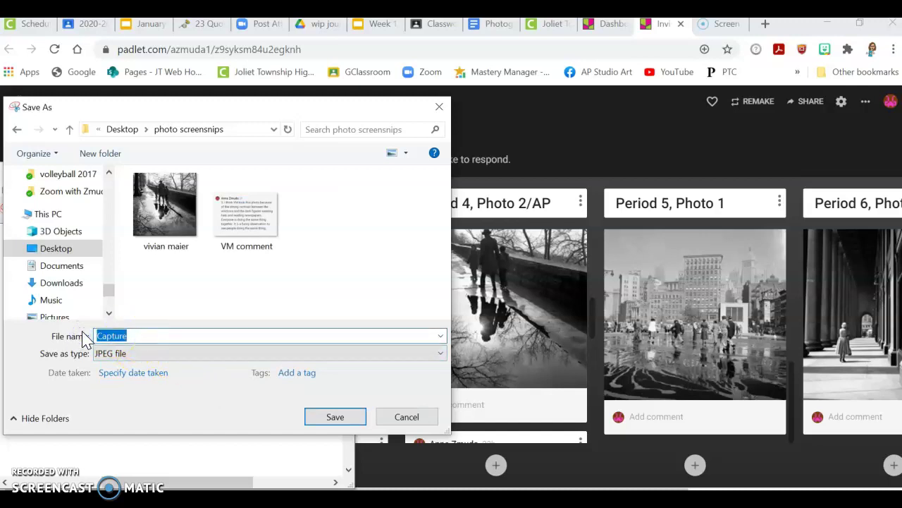
type("VM comm")
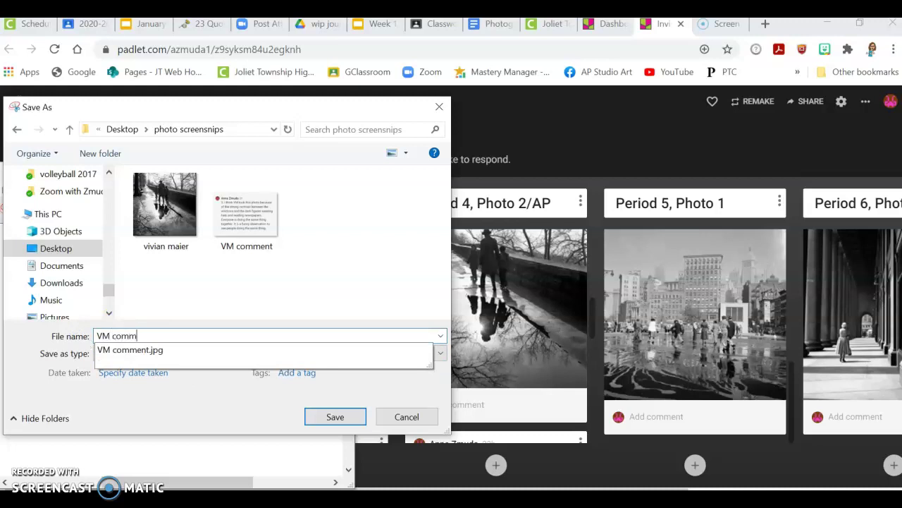
type("ne")
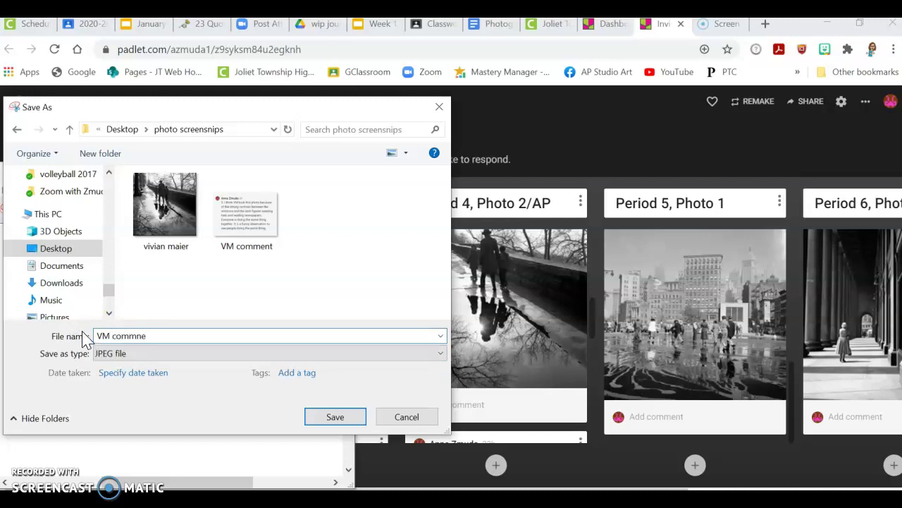
key("BackSpace")
key("BackSpace")
type("ent")
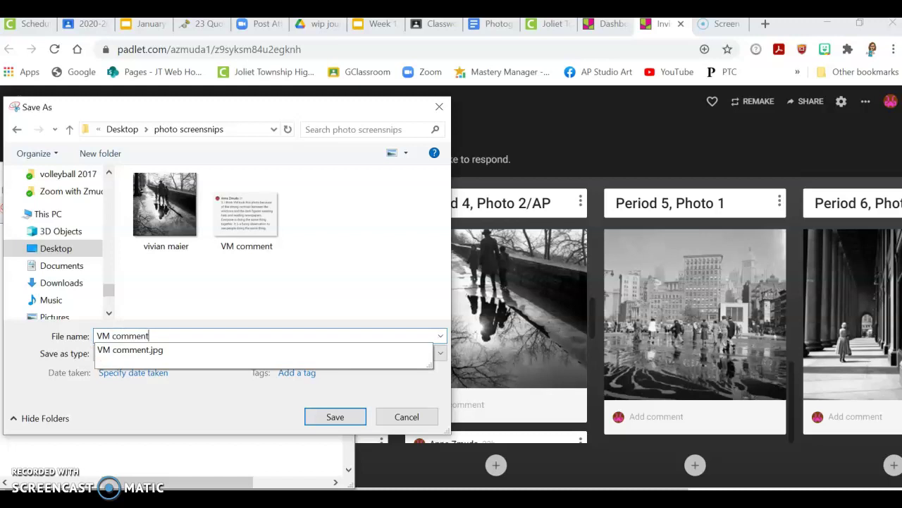
type("2")
left_click(346, 419)
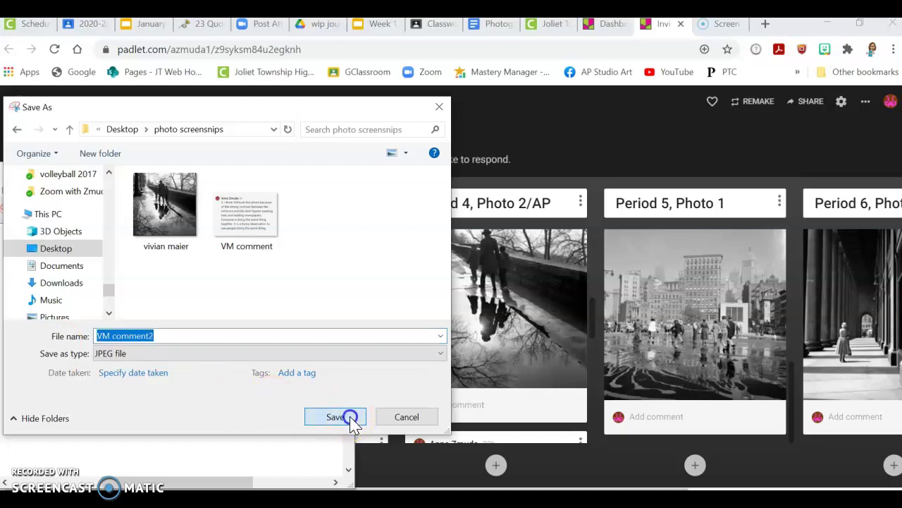